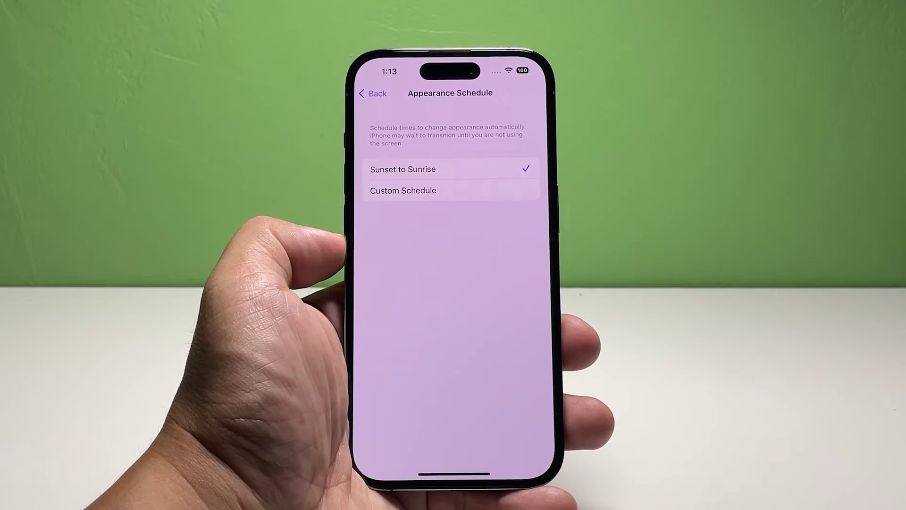
Switch appearance to Custom Schedule, with Light at 8:00 AM and Dark at 8:00 PM
left_click(425, 191)
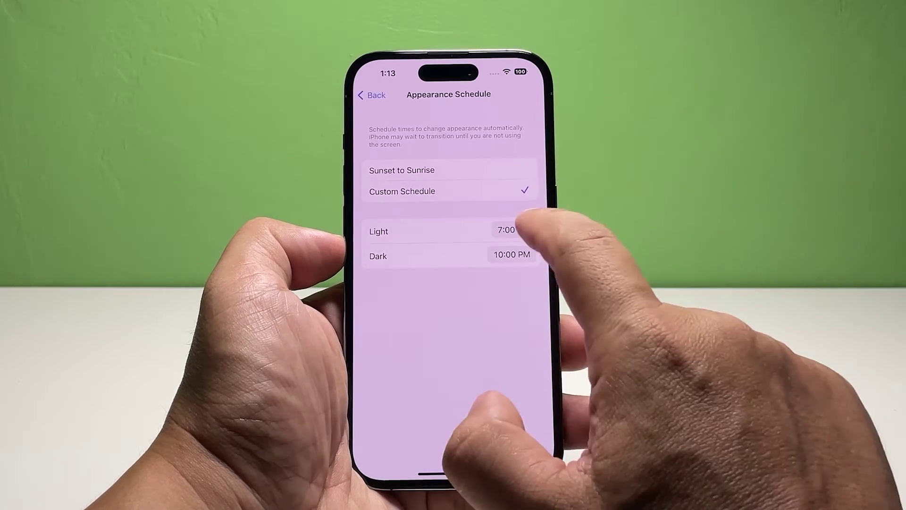
left_click(512, 230)
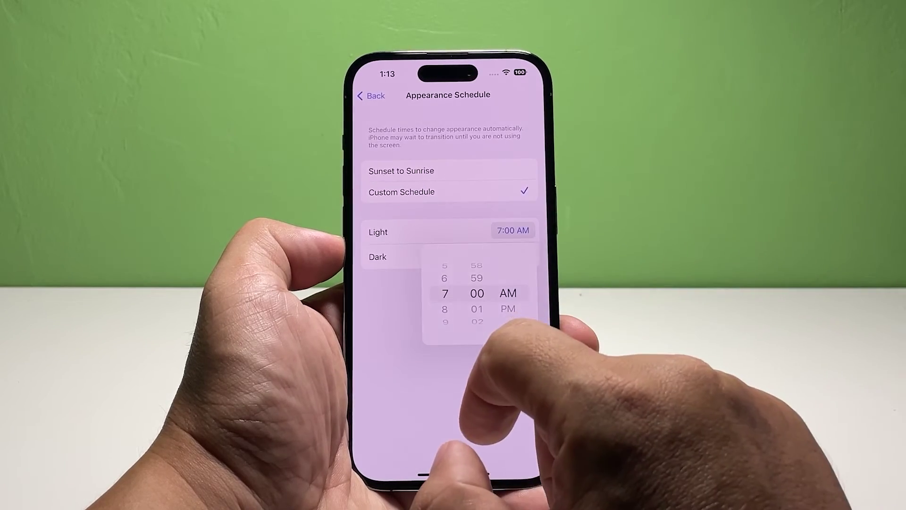
left_click_drag(445, 312, 445, 295)
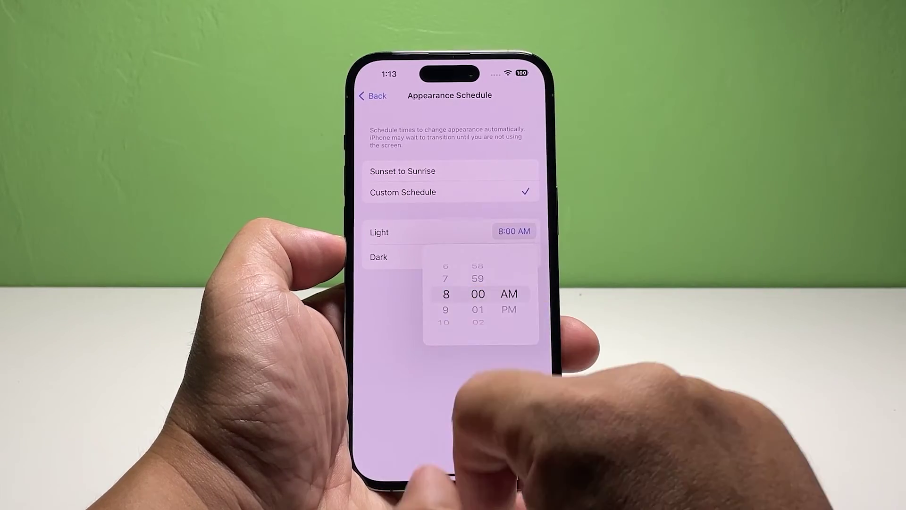
left_click(397, 284)
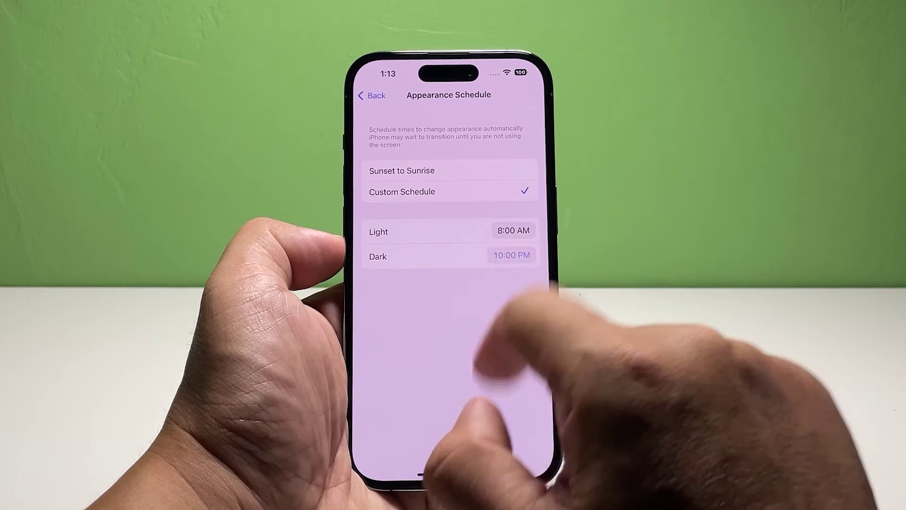
left_click(511, 255)
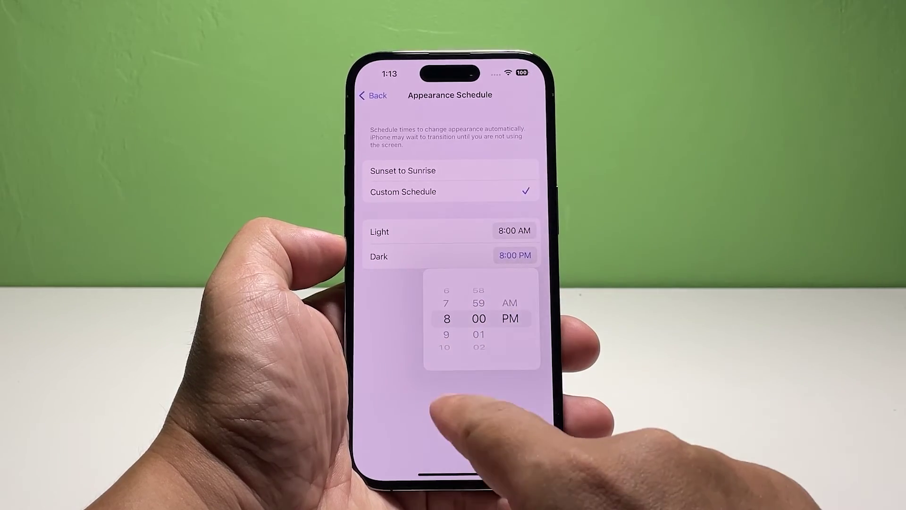
left_click(471, 407)
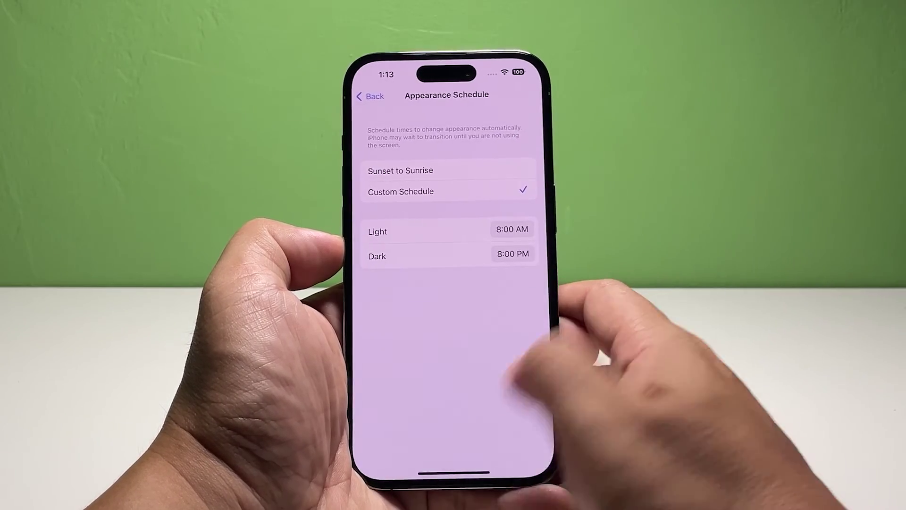
Exit Settings to the iPhone home screen with the schedule saved
left_click_drag(453, 473, 453, 298)
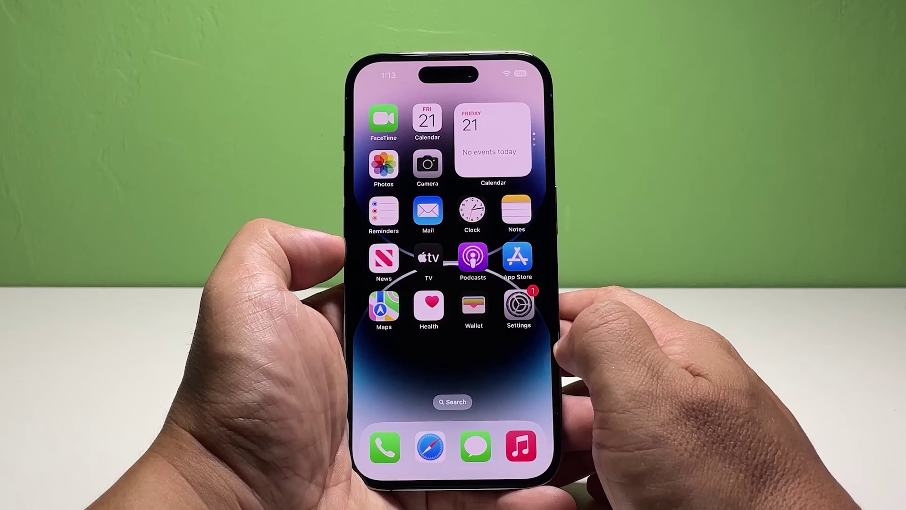